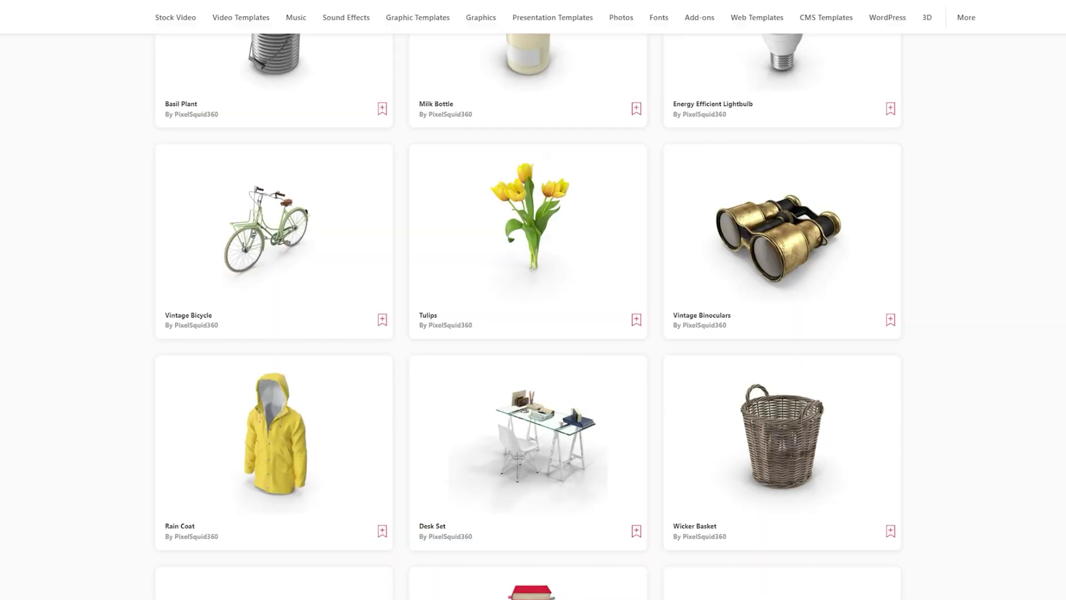
# Browse the 3D object grid and rotate the Vintage Bicycle preview to face right.
pyautogui.scroll(-2, 480, 317)
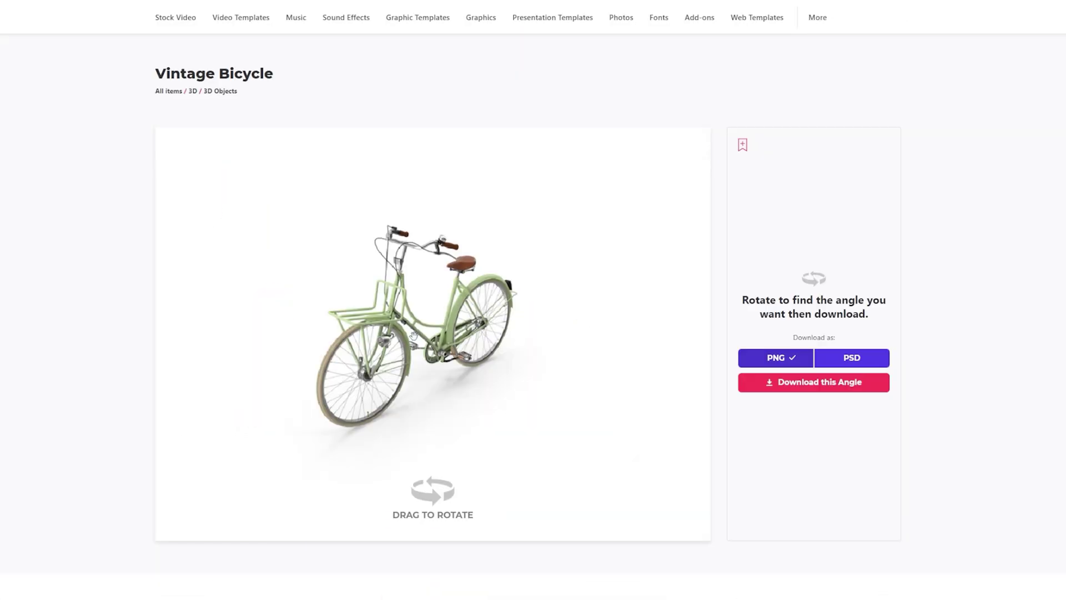
pyautogui.moveTo(413, 335); pyautogui.dragTo(472, 338)
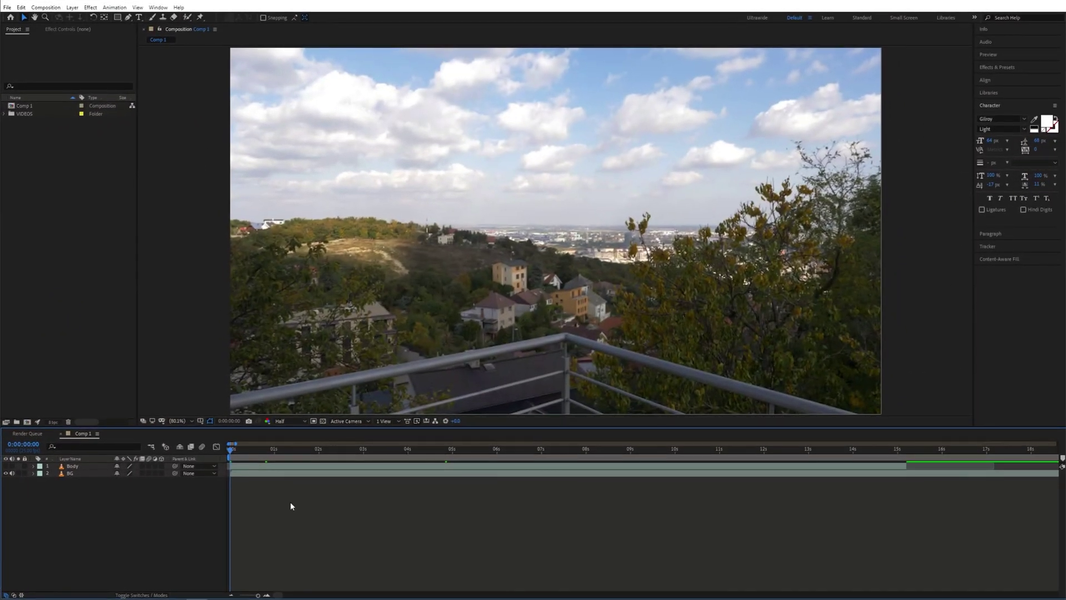
# Show the full comp length, turn on the Body layer, and scrub to where the man holds the clock.
pyautogui.press(';')
pyautogui.click(386, 449)
pyautogui.click(869, 448)
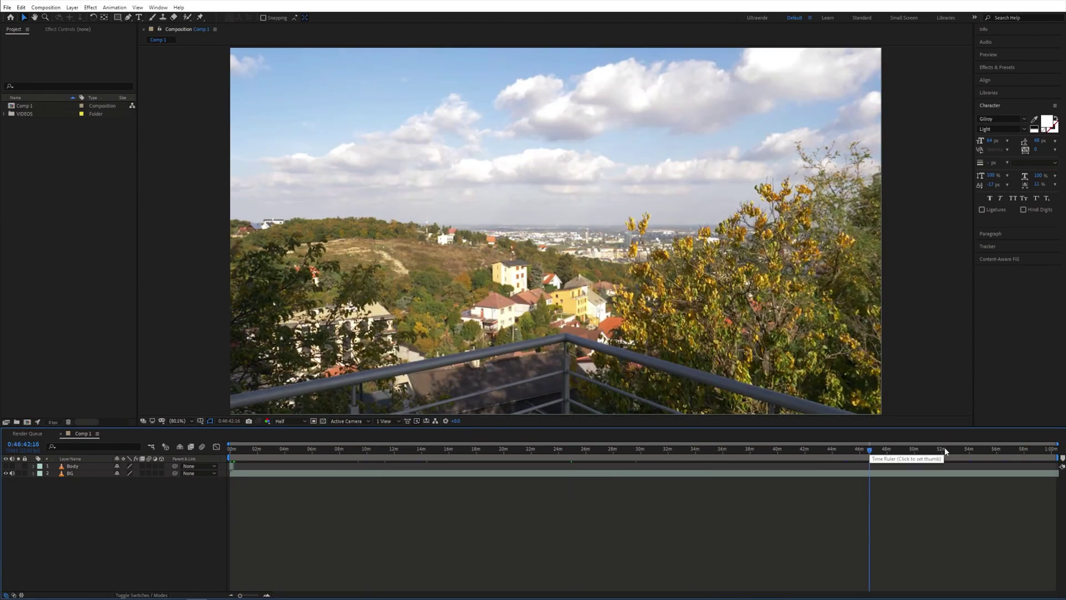
pyautogui.press('Home')
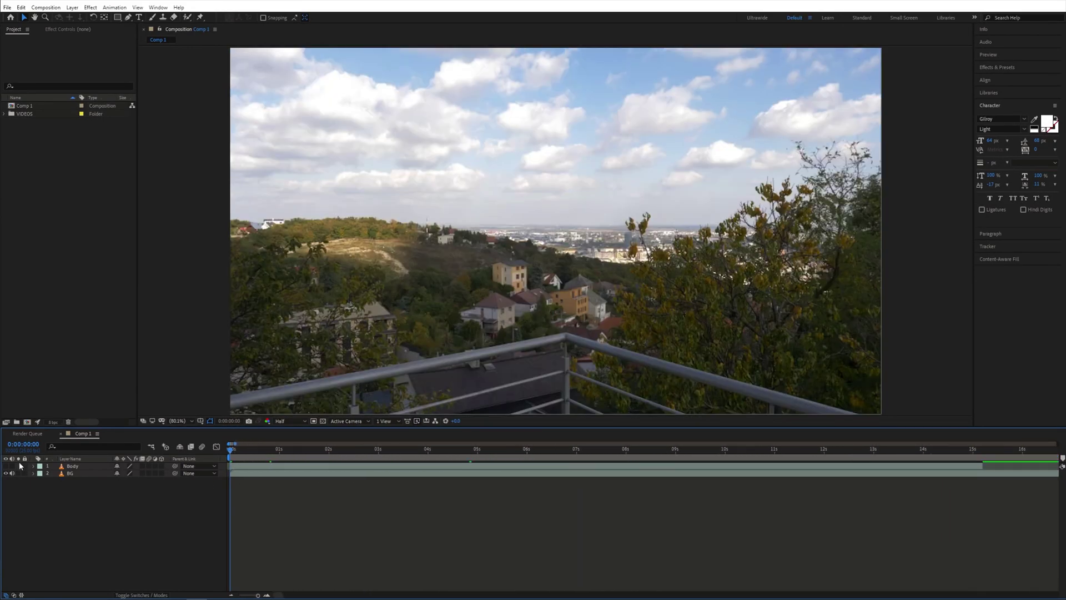
pyautogui.click(5, 466)
pyautogui.moveTo(272, 455); pyautogui.dragTo(408, 451)
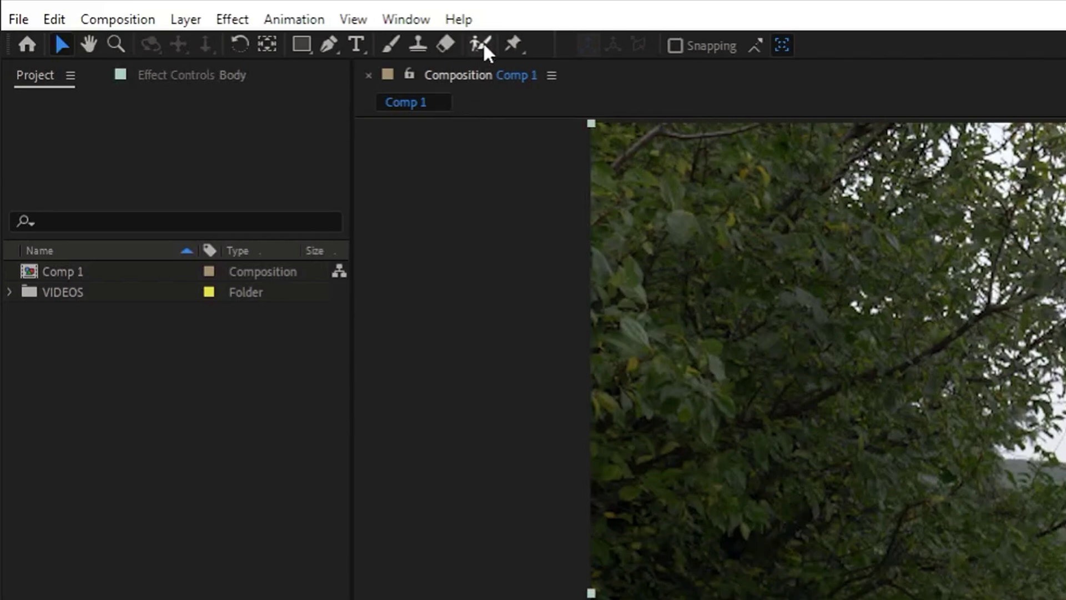
# Paint a Roto Brush selection over the man on the Body layer.
pyautogui.click(483, 41)
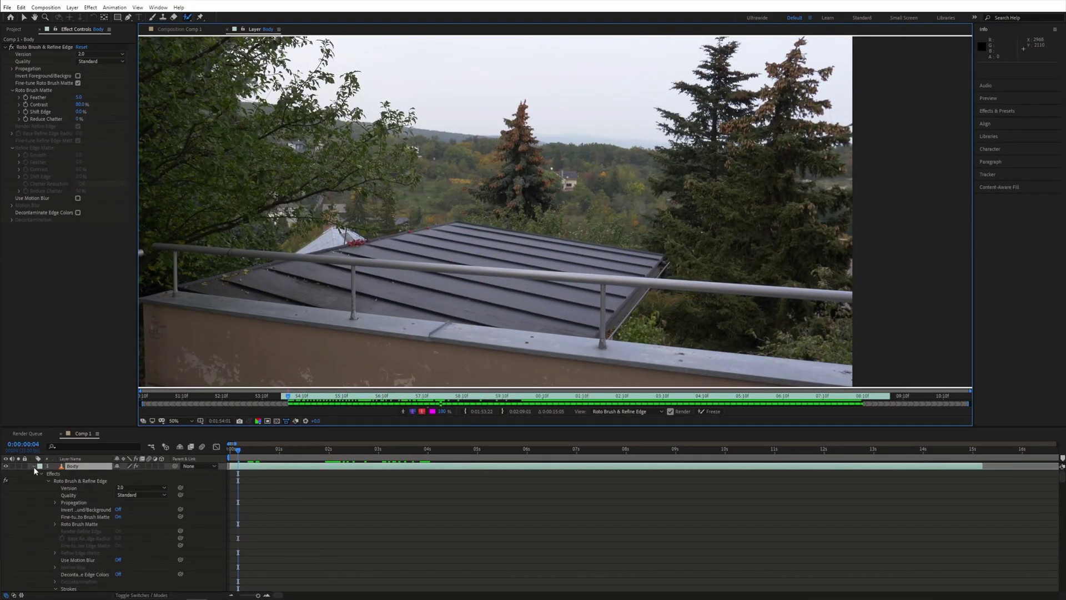
pyautogui.click(33, 467)
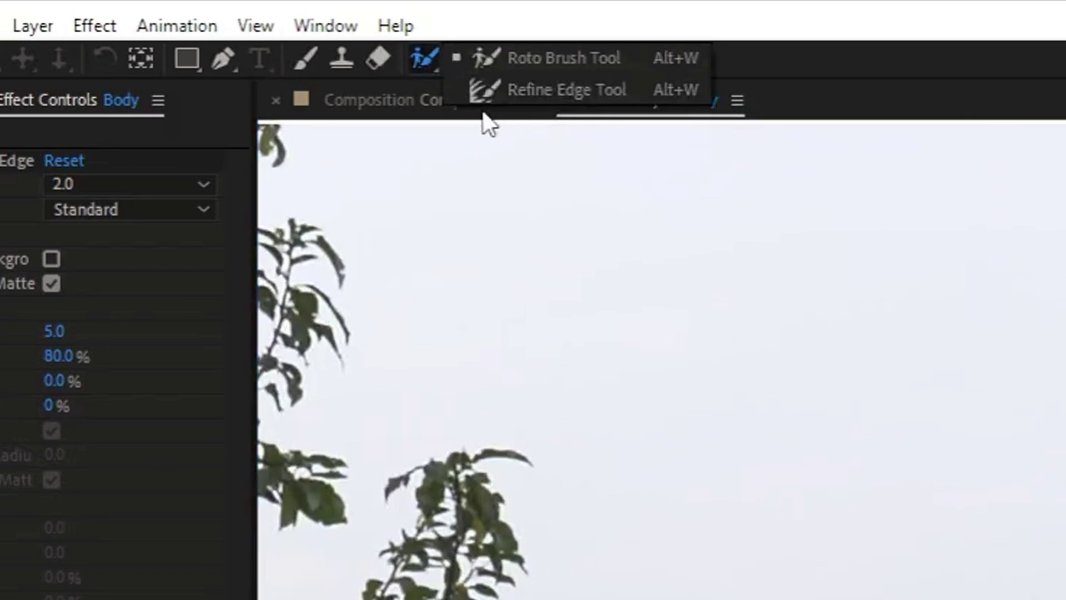
pyautogui.moveTo(502, 106); pyautogui.dragTo(643, 129)
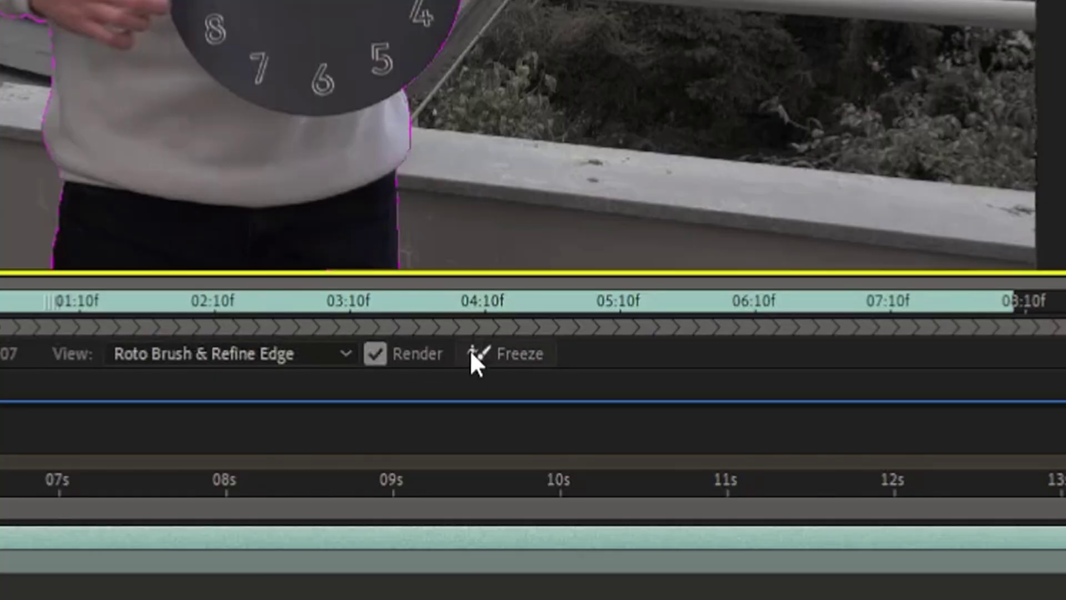
# Freeze the Body matte and set Feather 15, Shift Edge -30% and Use Motion Blur on.
pyautogui.click(472, 354)
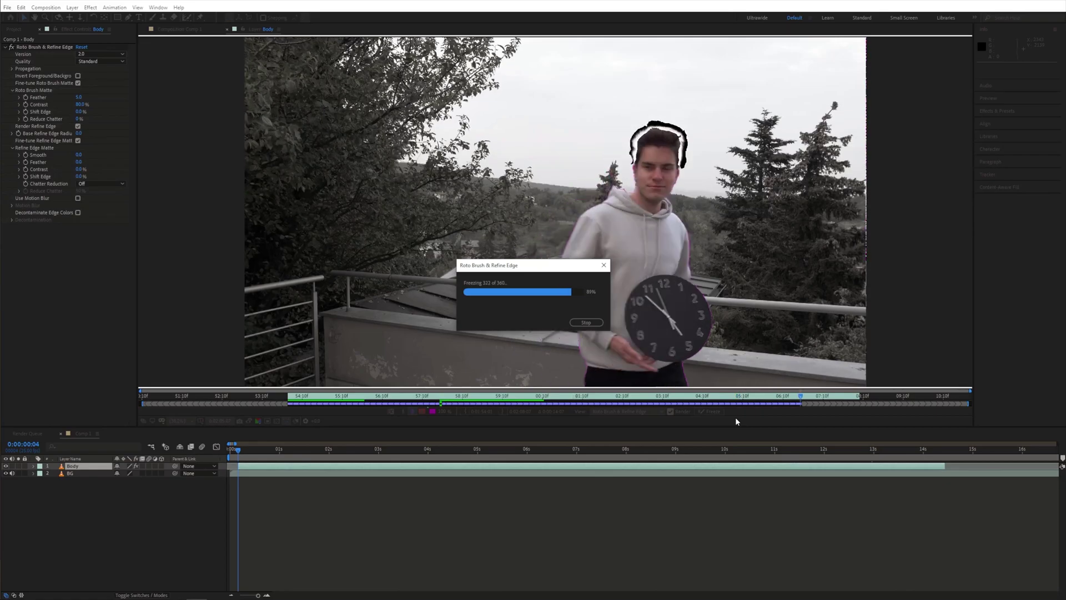
pyautogui.click(178, 29)
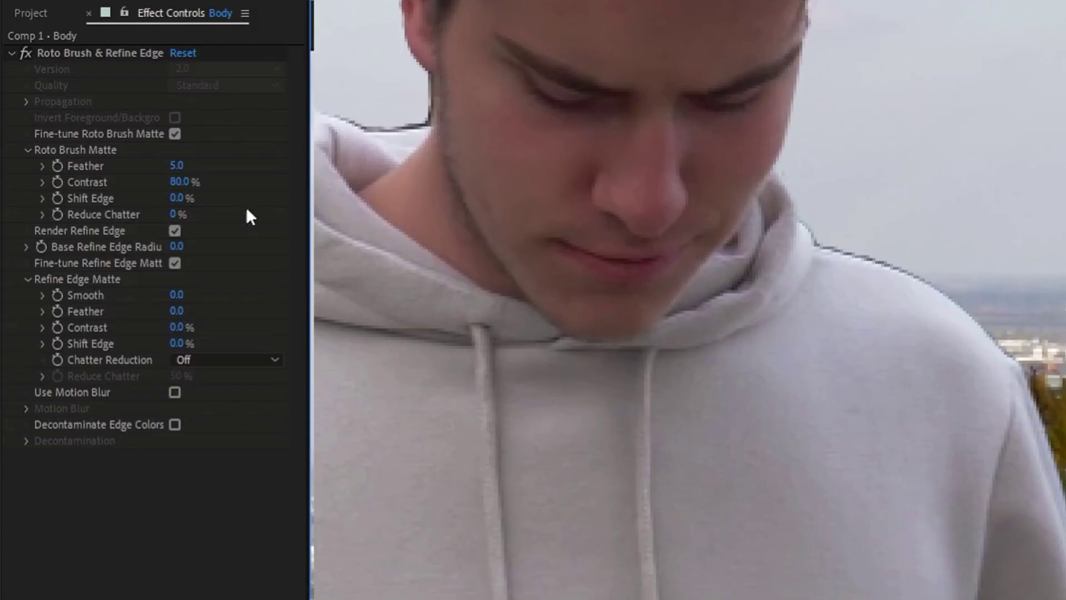
pyautogui.moveTo(79, 97); pyautogui.dragTo(105, 97)
pyautogui.moveTo(180, 165); pyautogui.dragTo(204, 165)
pyautogui.moveTo(176, 198); pyautogui.dragTo(116, 204)
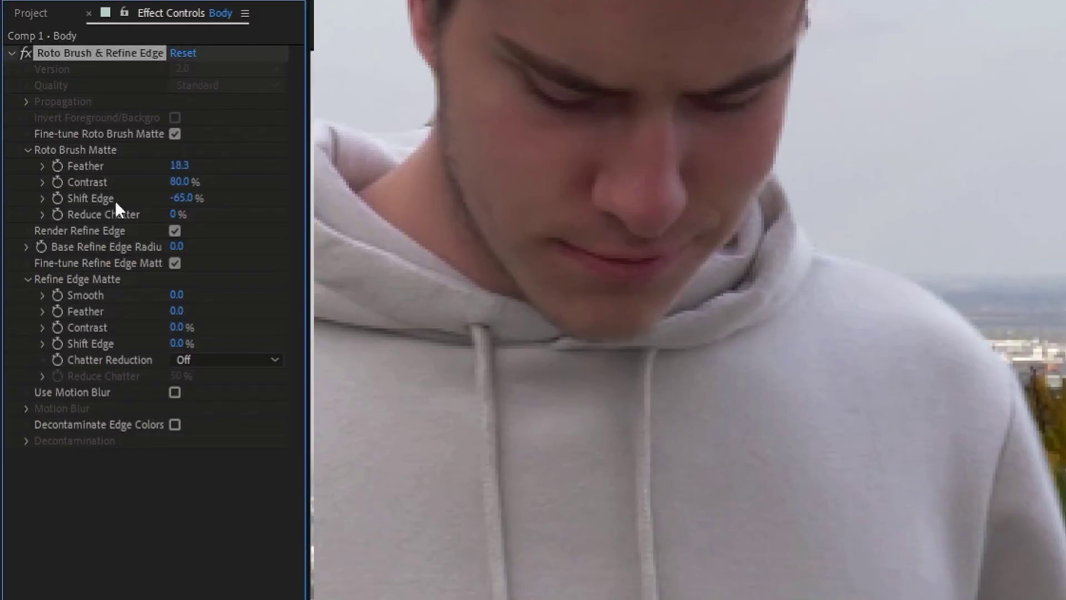
pyautogui.hotkey('shift', 'Tab')
pyautogui.hotkey('shift', 'Tab')
pyautogui.write('15')
pyautogui.press('Return')
pyautogui.click(175, 392)
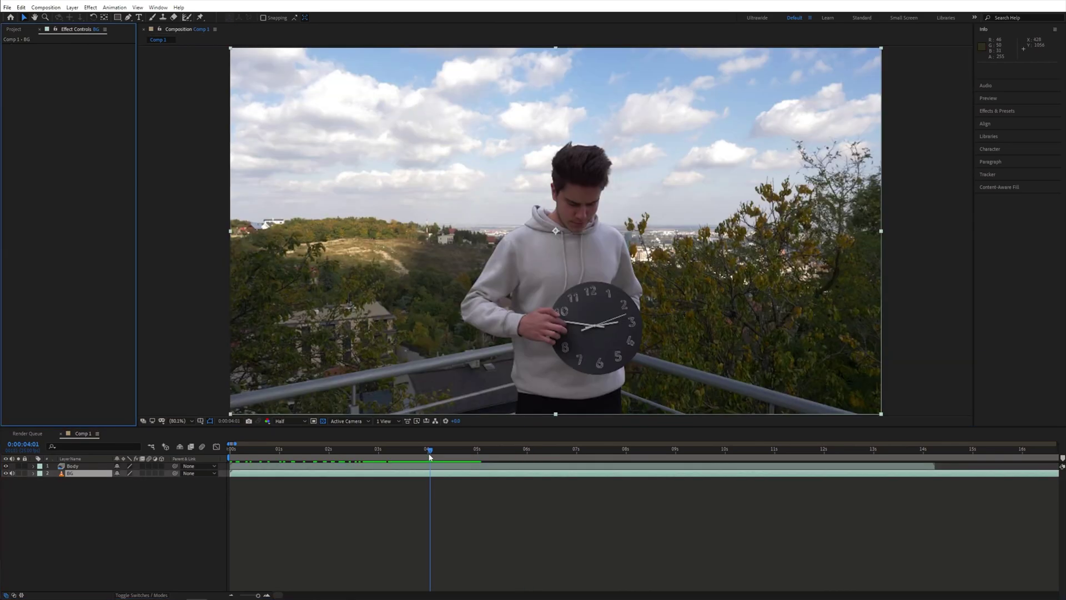
# Apply Timewarp to the BG layer with Speed 5000 and scrub to check it.
pyautogui.moveTo(428, 451); pyautogui.dragTo(430, 479)
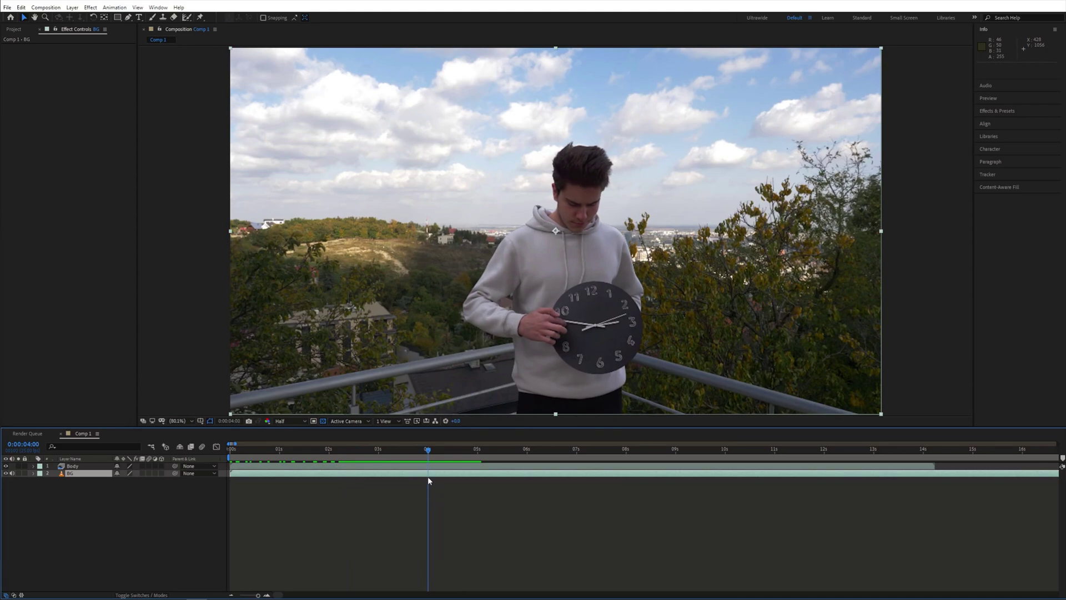
pyautogui.hotkey('ctrl', 'space')
pyautogui.write('timewarp')
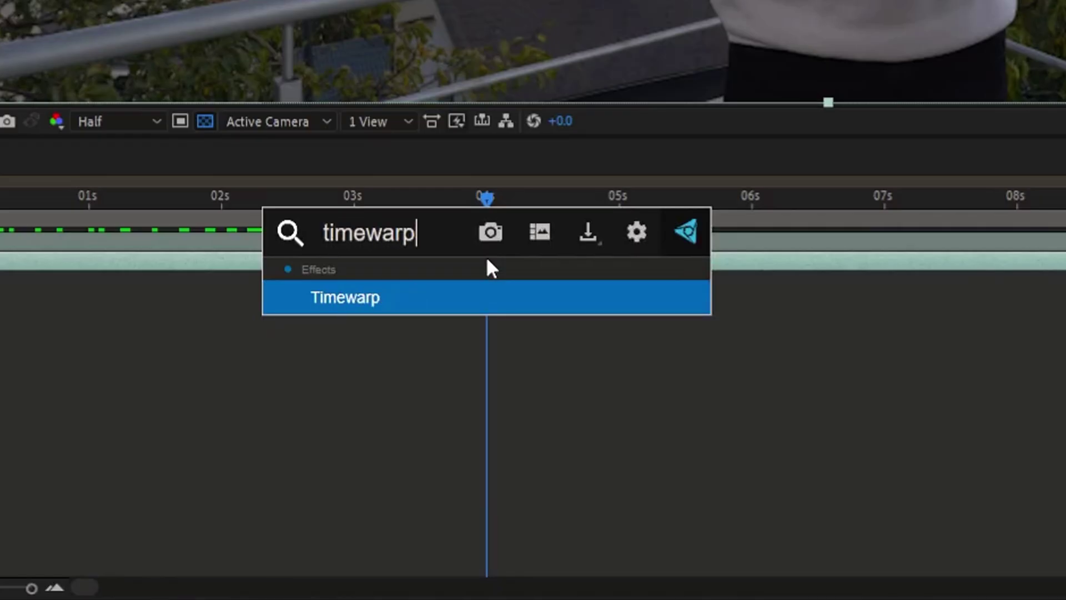
pyautogui.press('Return')
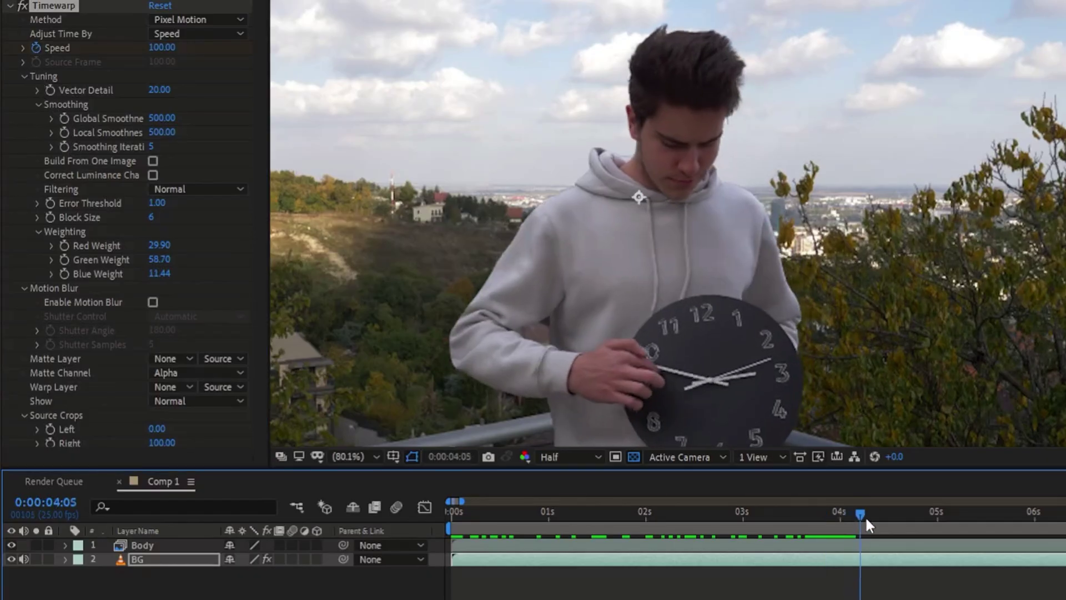
pyautogui.click(165, 47)
pyautogui.write('5000')
pyautogui.press('Return')
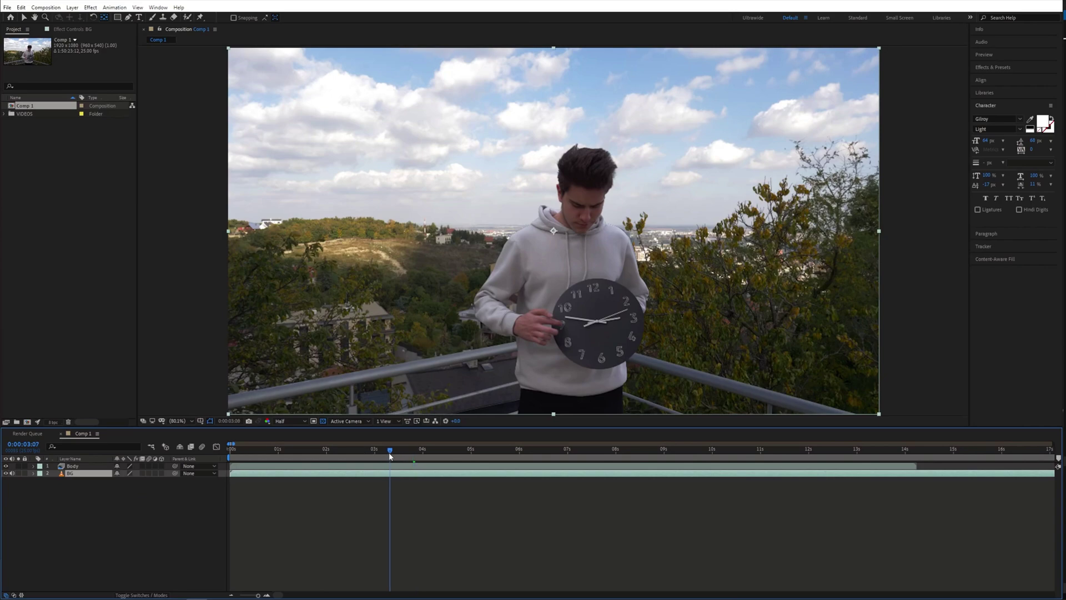
pyautogui.moveTo(390, 456); pyautogui.dragTo(422, 456)
# Enable Time Remapping on the BG layer.
pyautogui.rightClick(423, 472)
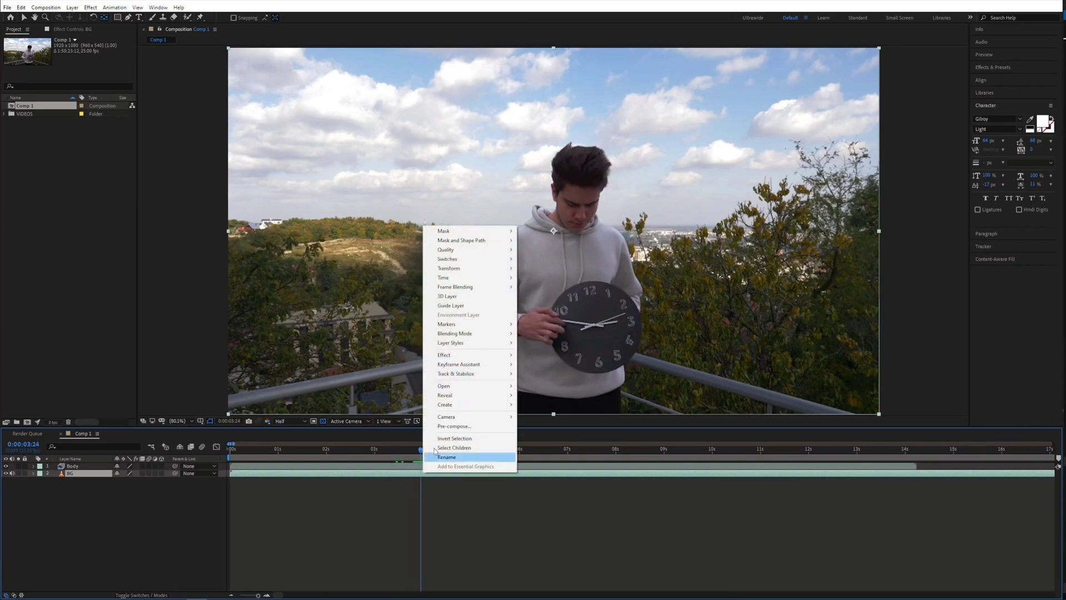
pyautogui.moveTo(494, 277)
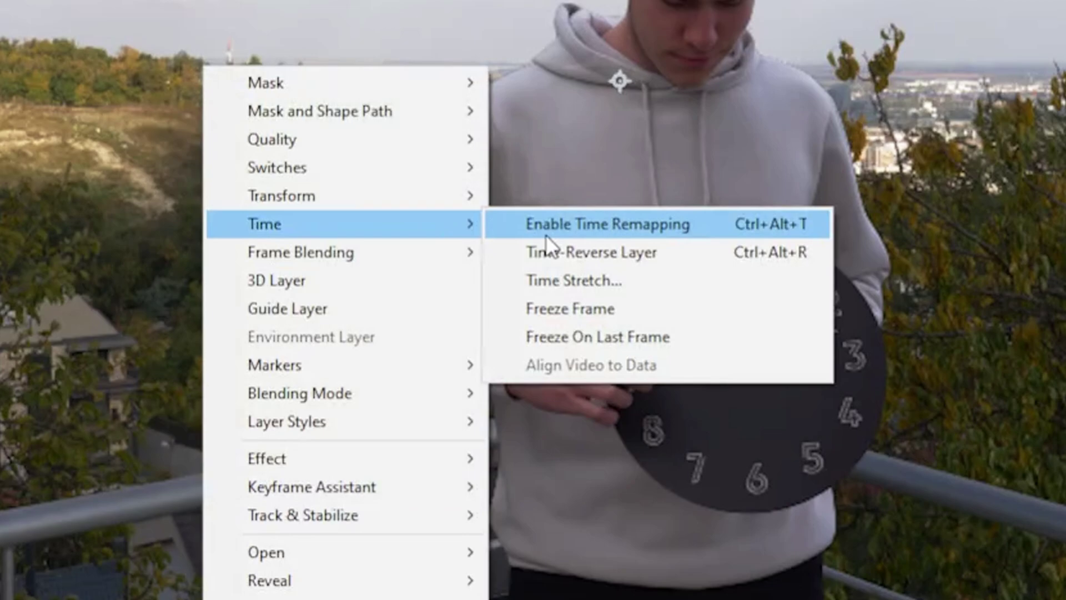
pyautogui.click(545, 234)
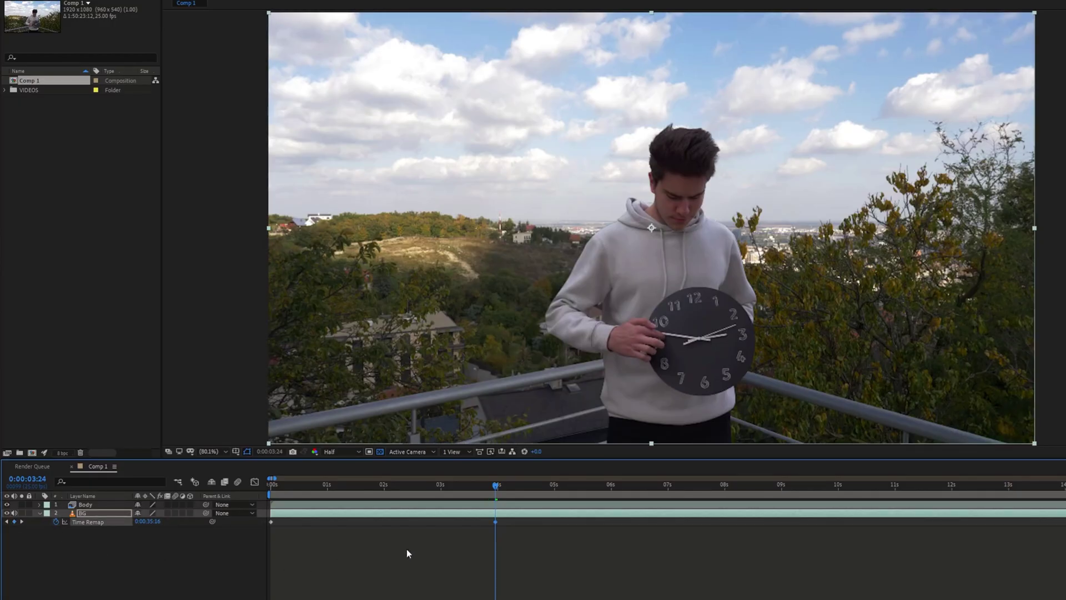
# Slide BG's two later Time Remap keyframes earlier, ending near 0:00:03:11.
pyautogui.moveTo(498, 496); pyautogui.dragTo(554, 486)
pyautogui.moveTo(274, 478); pyautogui.dragTo(876, 492)
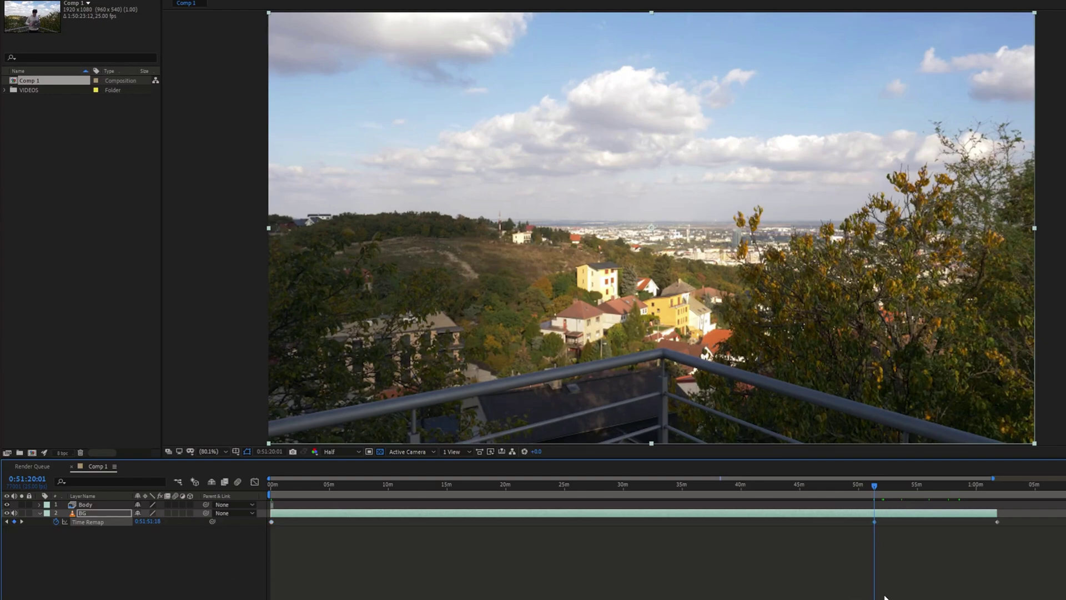
pyautogui.moveTo(1024, 579); pyautogui.dragTo(729, 535)
pyautogui.moveTo(370, 537); pyautogui.dragTo(287, 535)
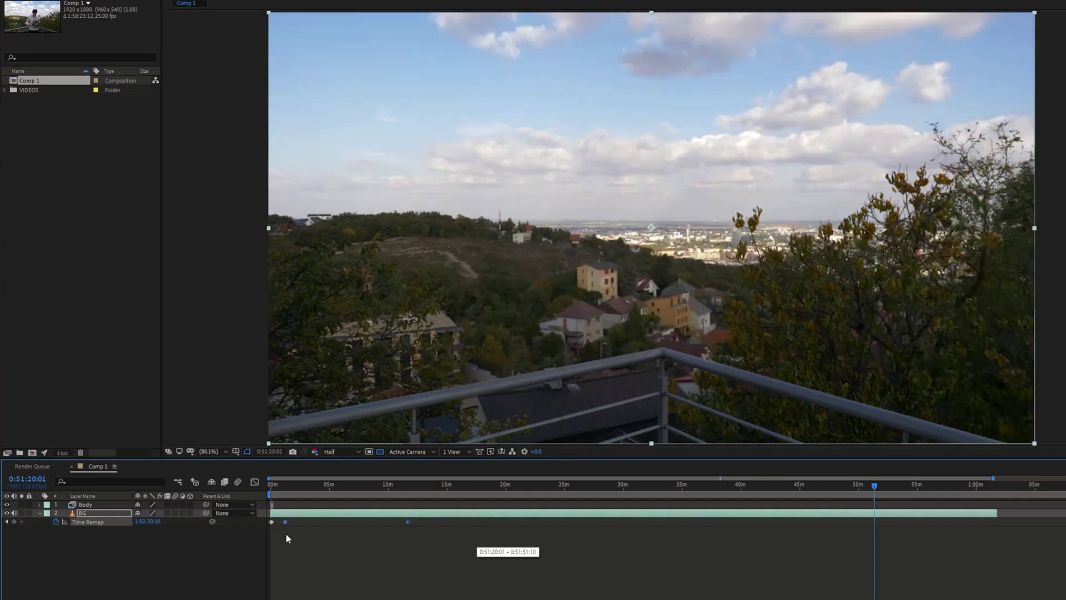
pyautogui.moveTo(993, 478); pyautogui.dragTo(280, 478)
pyautogui.click(346, 484)
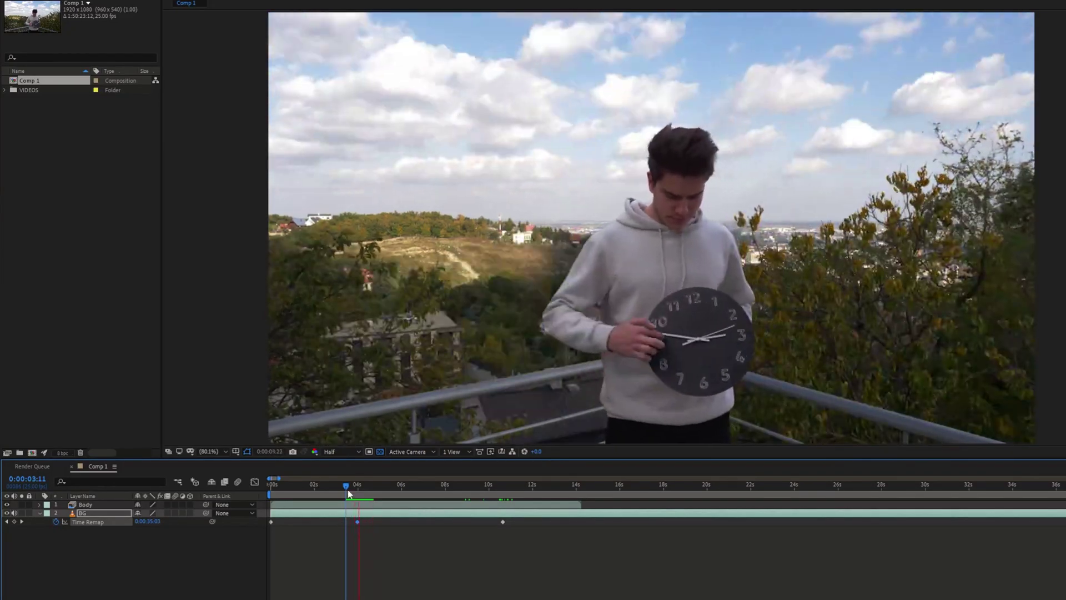
# Shape BG's Time Remap speed graph into a bell curve ending at 1 sec/sec, then preview.
pyautogui.moveTo(347, 488); pyautogui.dragTo(360, 492)
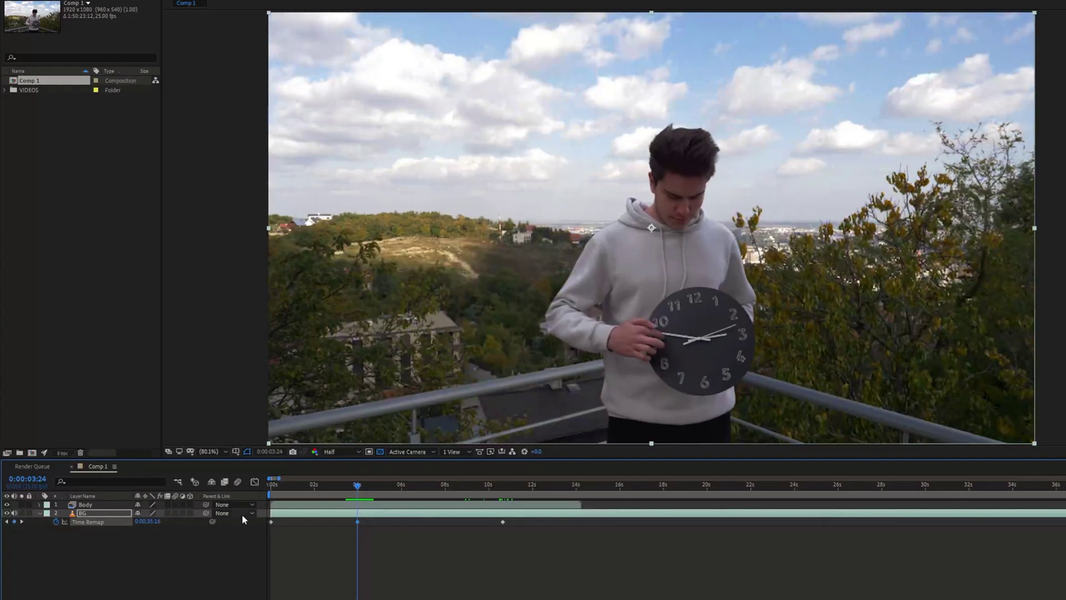
pyautogui.click(254, 485)
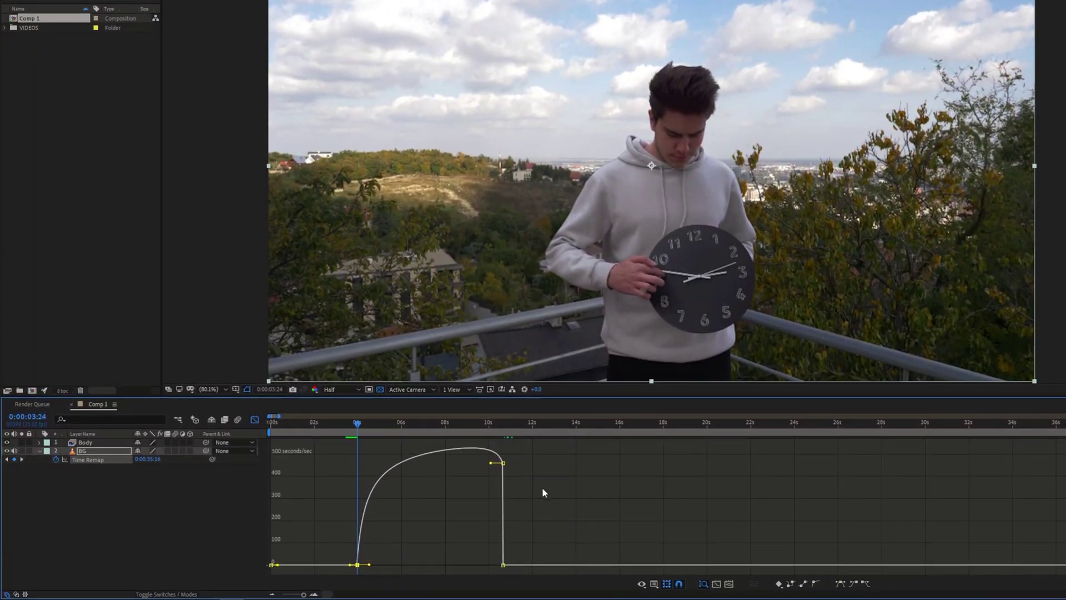
pyautogui.moveTo(503, 463); pyautogui.dragTo(466, 565)
pyautogui.moveTo(369, 564); pyautogui.dragTo(396, 564)
pyautogui.moveTo(511, 425); pyautogui.dragTo(345, 433)
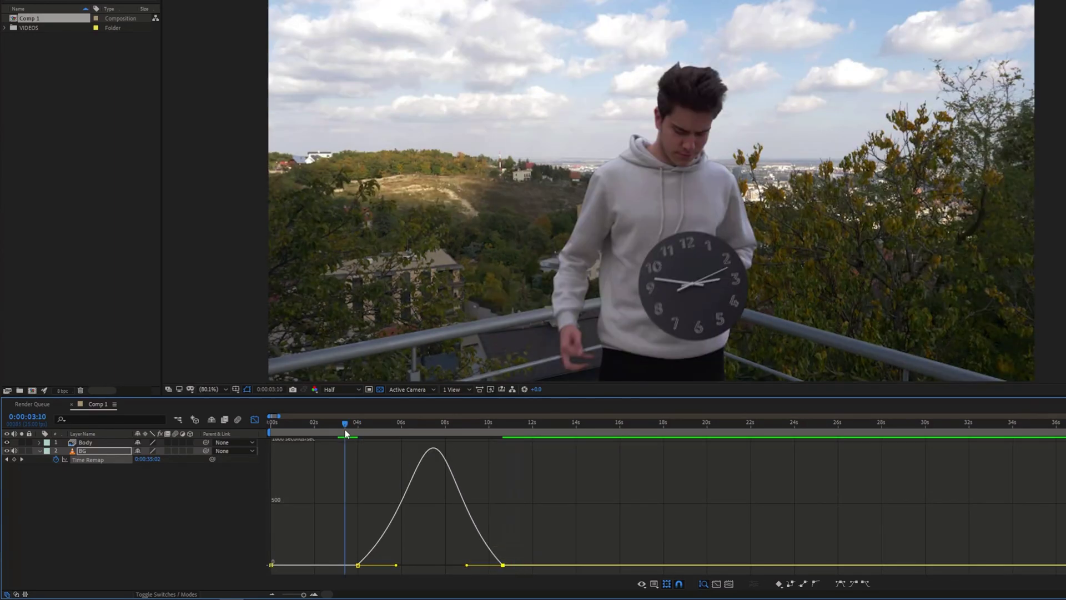
pyautogui.press('space')
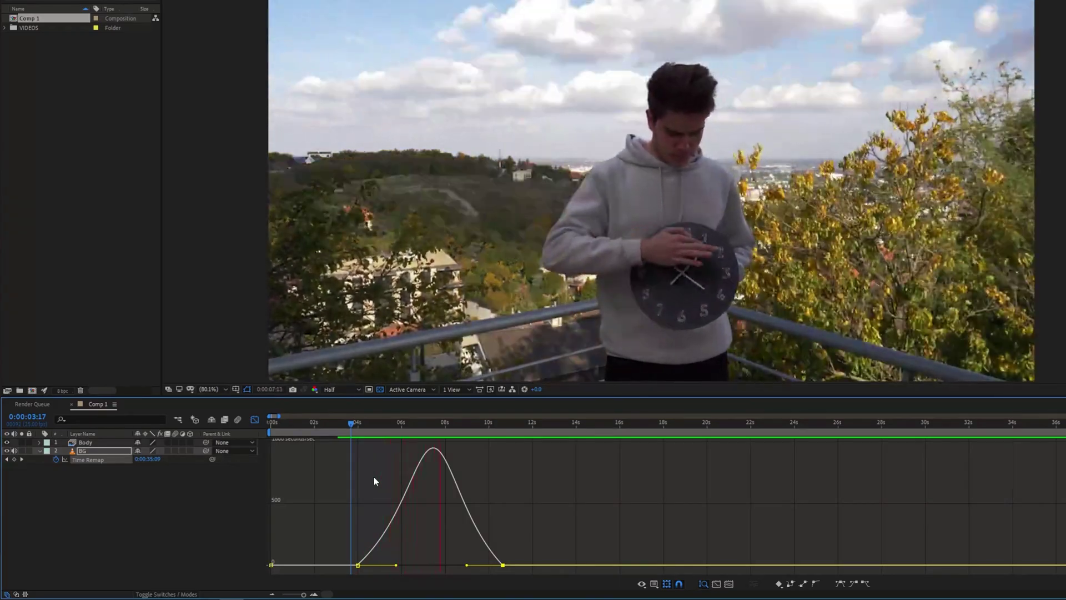
pyautogui.press('space')
# Apply a Curves effect to the BG layer.
pyautogui.hotkey('shift', 'F3')
pyautogui.hotkey('ctrl', 'space')
pyautogui.write('cur')
pyautogui.press('Return')
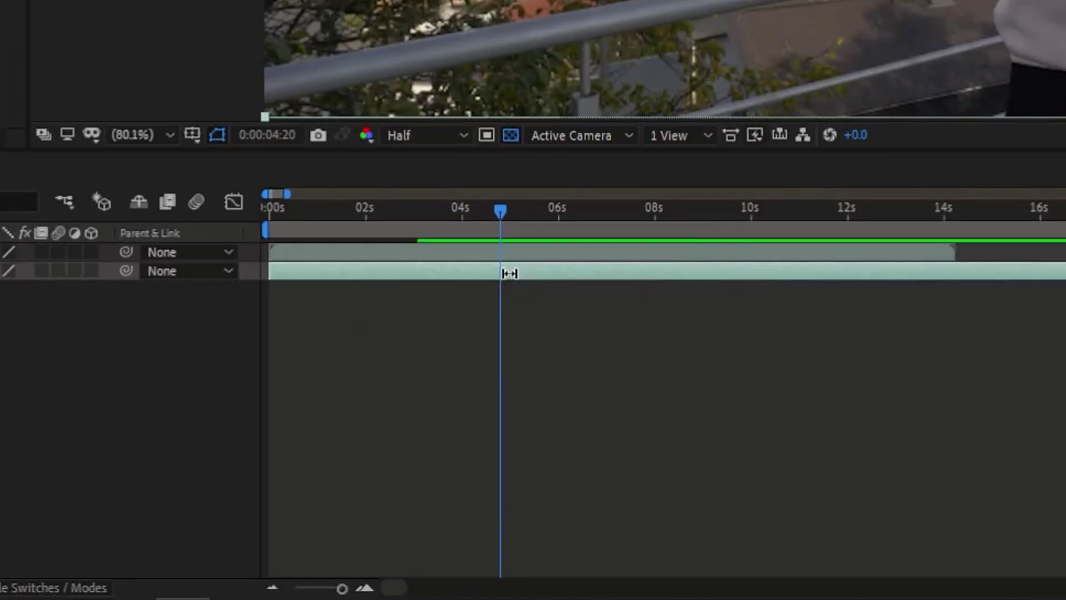
# Brighten the BG curve, then apply Curves to the Body layer.
pyautogui.moveTo(83, 123); pyautogui.dragTo(80, 114)
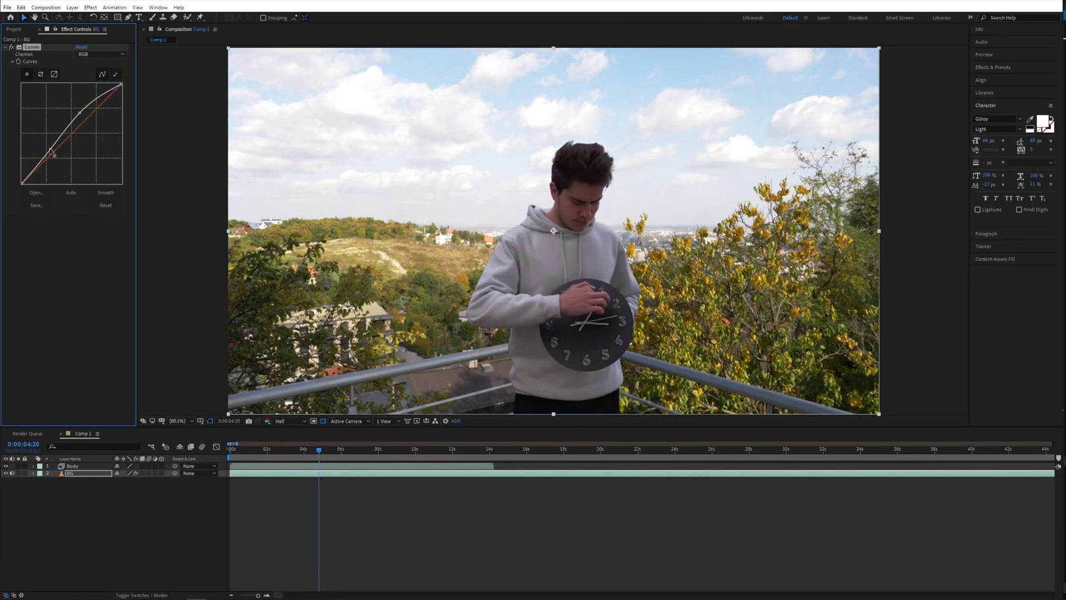
pyautogui.hotkey('ctrl', 'Up')
pyautogui.hotkey('ctrl', 'space')
pyautogui.write('cur')
pyautogui.press('Return')
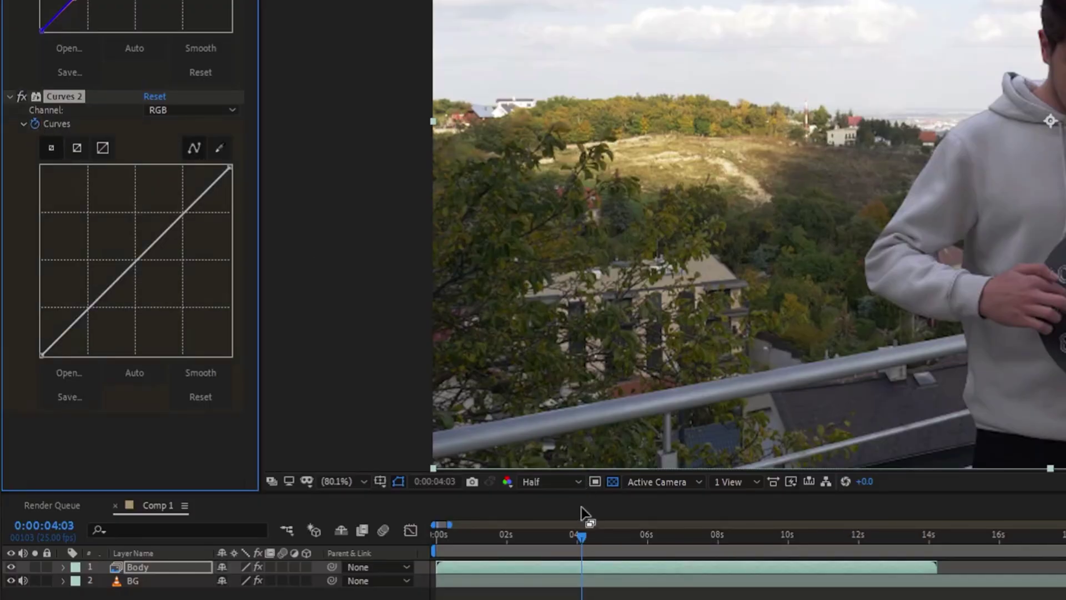
# Review the Body layer's keyframed Curves between 4:19 and 5:18.
pyautogui.moveTo(581, 533); pyautogui.dragTo(639, 583)
pyautogui.press('u')
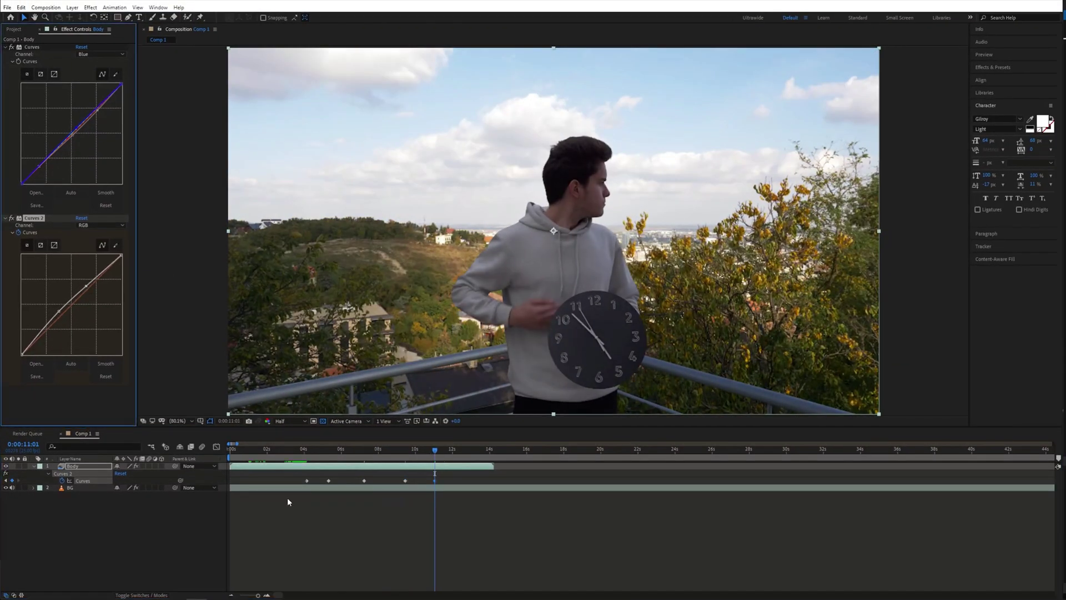
pyautogui.click(318, 450)
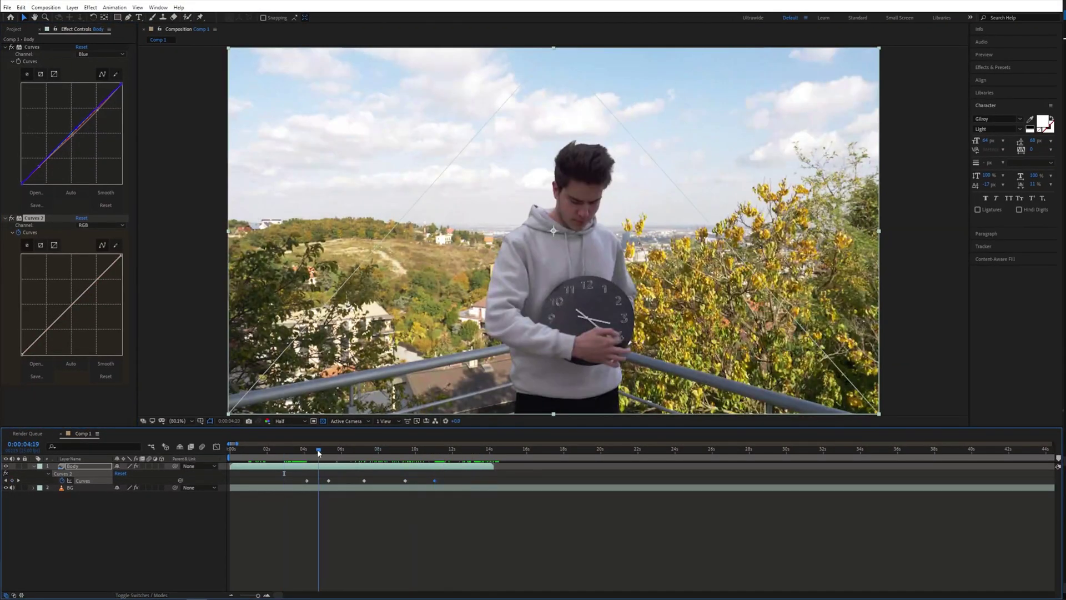
pyautogui.press('space')
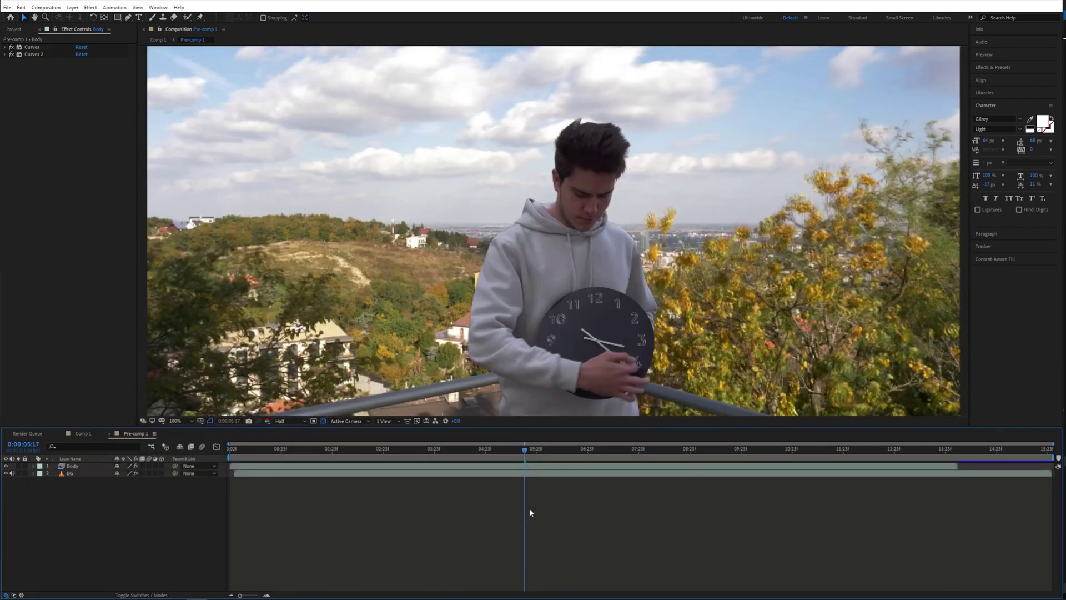
# Apply Crate's Light Wrap to the Body layer.
pyautogui.click(524, 465)
pyautogui.hotkey('ctrl', 'space')
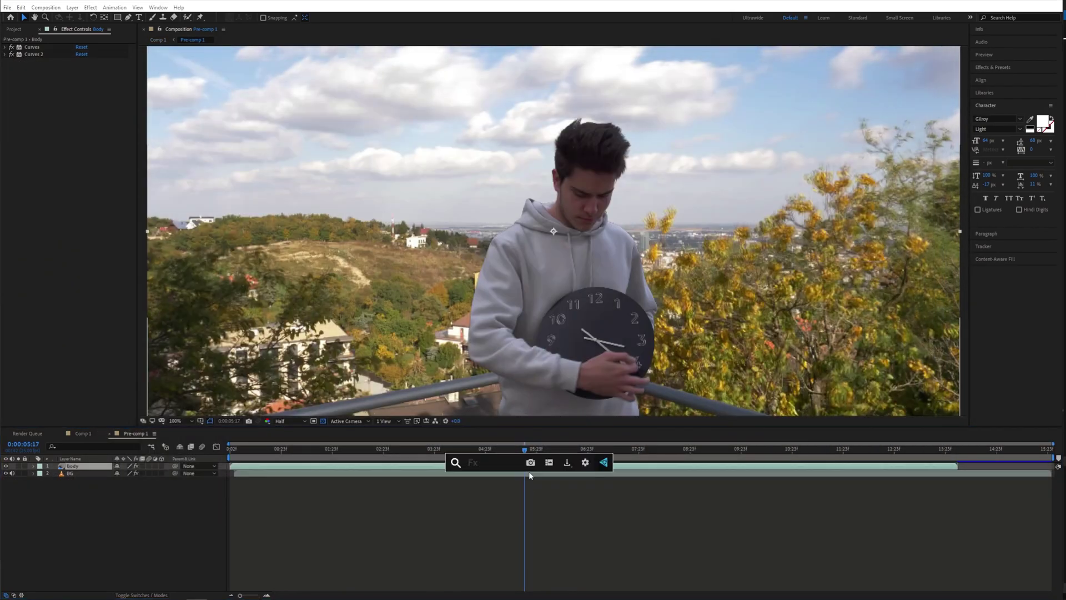
pyautogui.write('light wra')
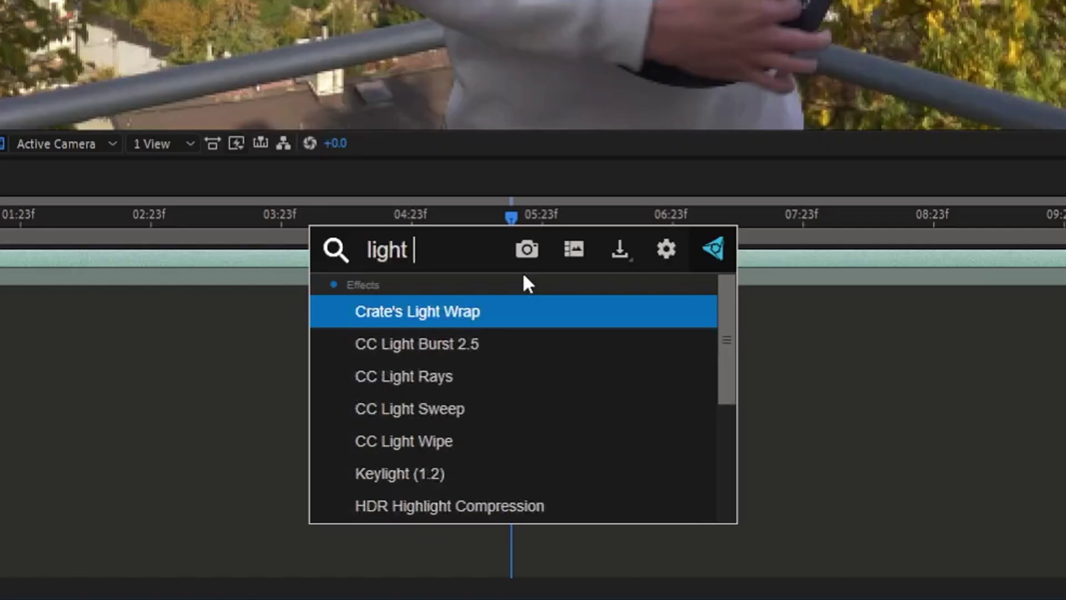
pyautogui.press('Return')
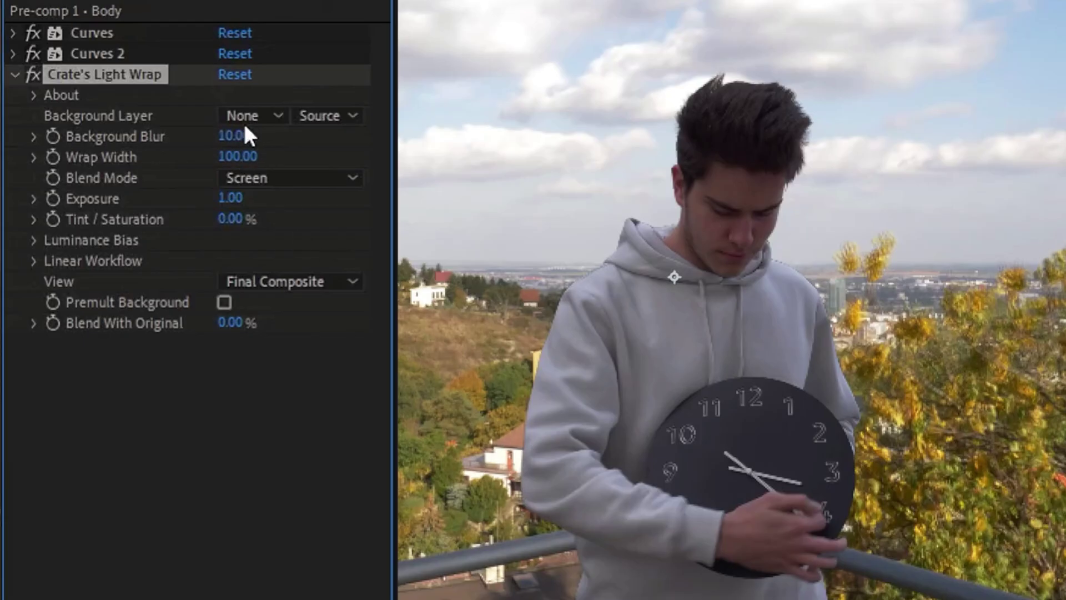
# Set Light Wrap background to 2. BG, blur 220, width 15, exposure 0.08, then compare on/off.
pyautogui.click(244, 117)
pyautogui.click(275, 204)
pyautogui.moveTo(233, 136); pyautogui.dragTo(82, 213)
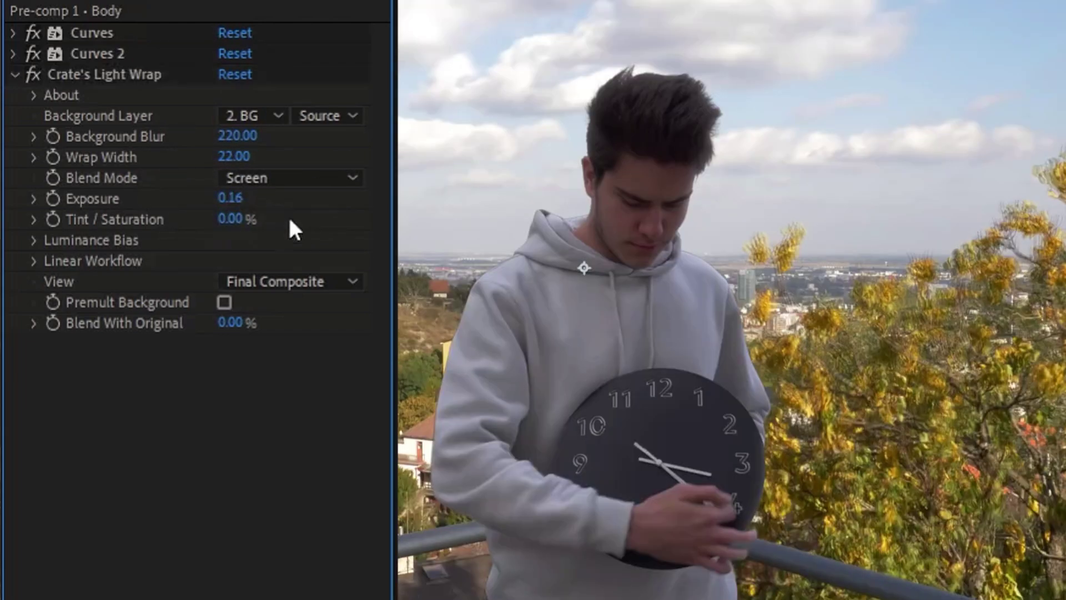
pyautogui.click(237, 199)
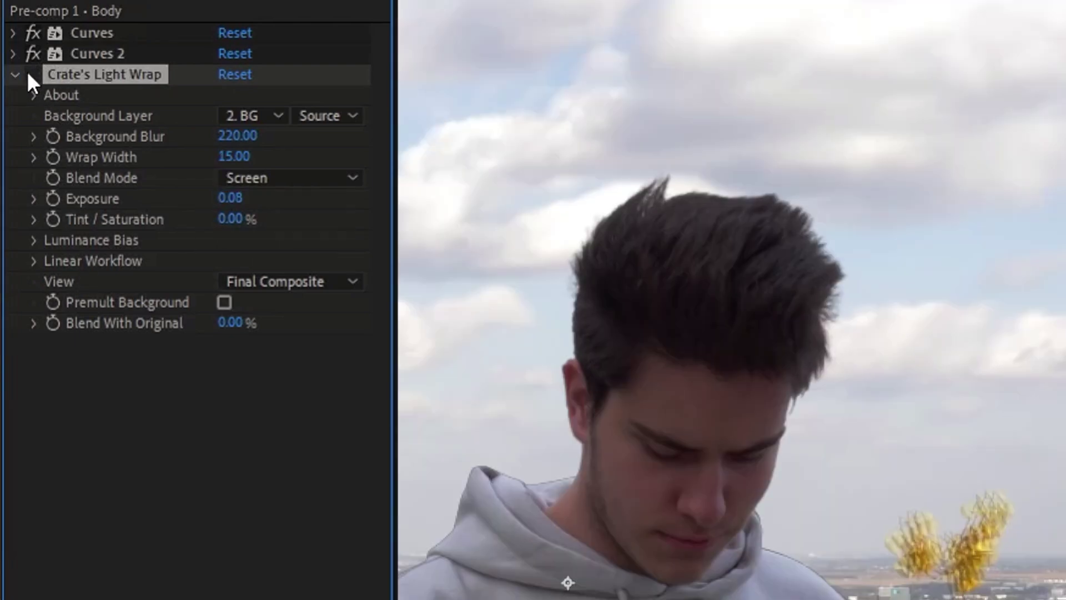
pyautogui.click(29, 74)
pyautogui.click(29, 74)
pyautogui.click(29, 74)
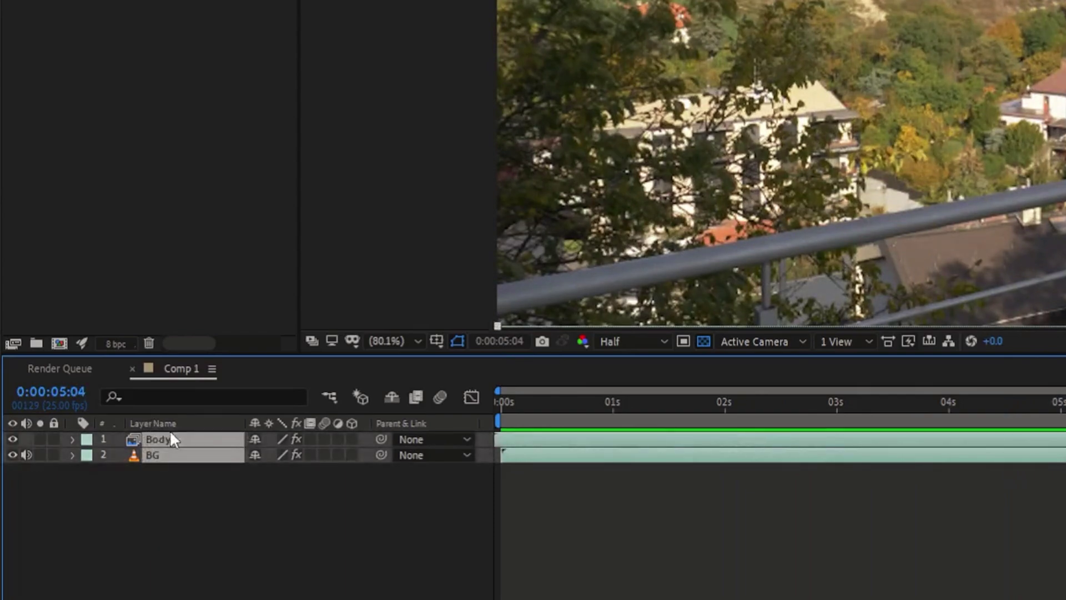
# Pre-compose the layers into Pre-comp 1 and add a new adjustment layer.
pyautogui.rightClick(171, 438)
pyautogui.click(307, 343)
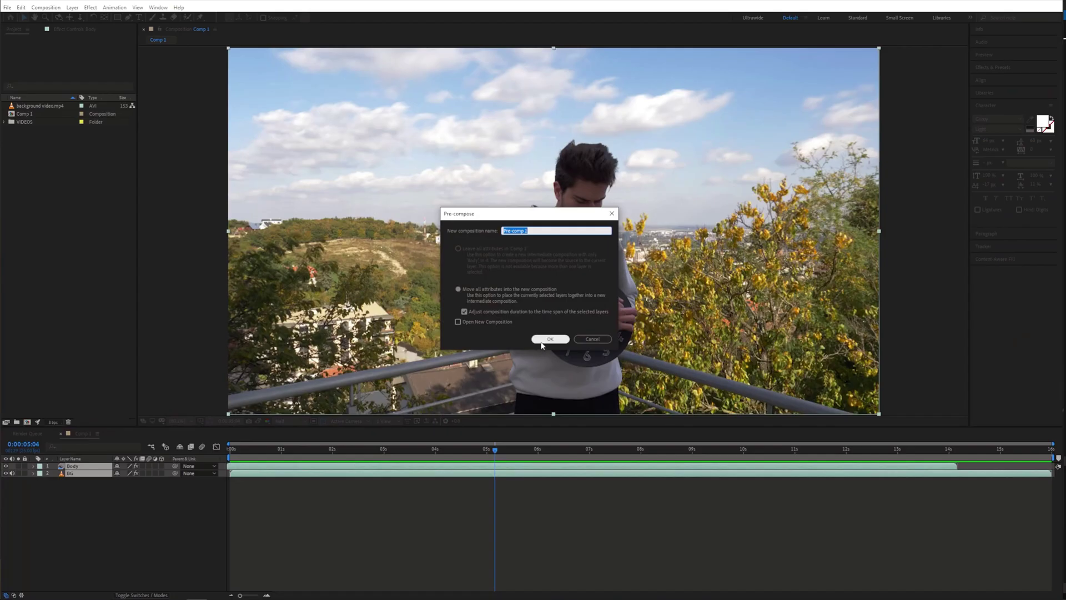
pyautogui.rightClick(566, 502)
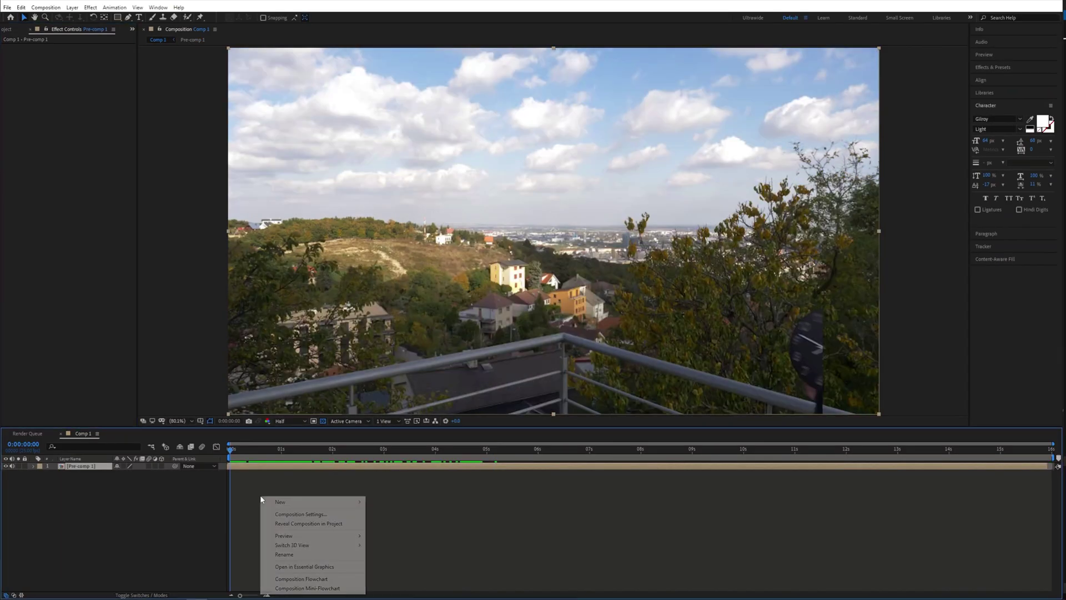
pyautogui.moveTo(320, 504)
pyautogui.click(397, 473)
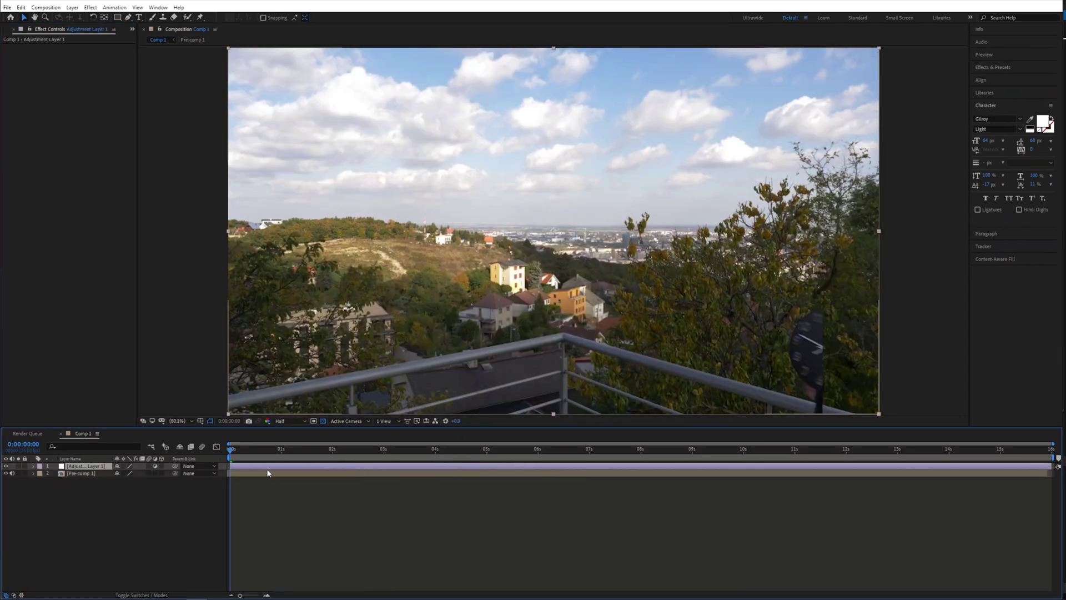
# Apply the camera movement preset to the adjustment layer and preview it.
pyautogui.hotkey('ctrl', 'space')
pyautogui.write('movem')
pyautogui.press('Return')
pyautogui.press('space')
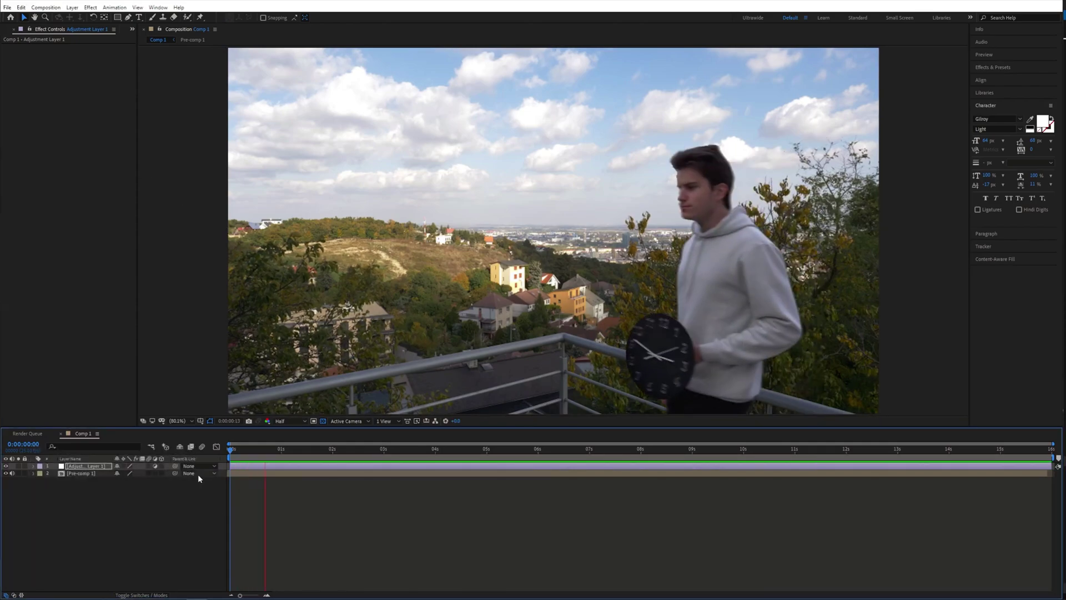
pyautogui.press('space')
# Parent Pre-comp 1 to the adjustment layer and ease its Position and Scale keyframes.
pyautogui.moveTo(110, 469); pyautogui.dragTo(110, 468)
pyautogui.press('space')
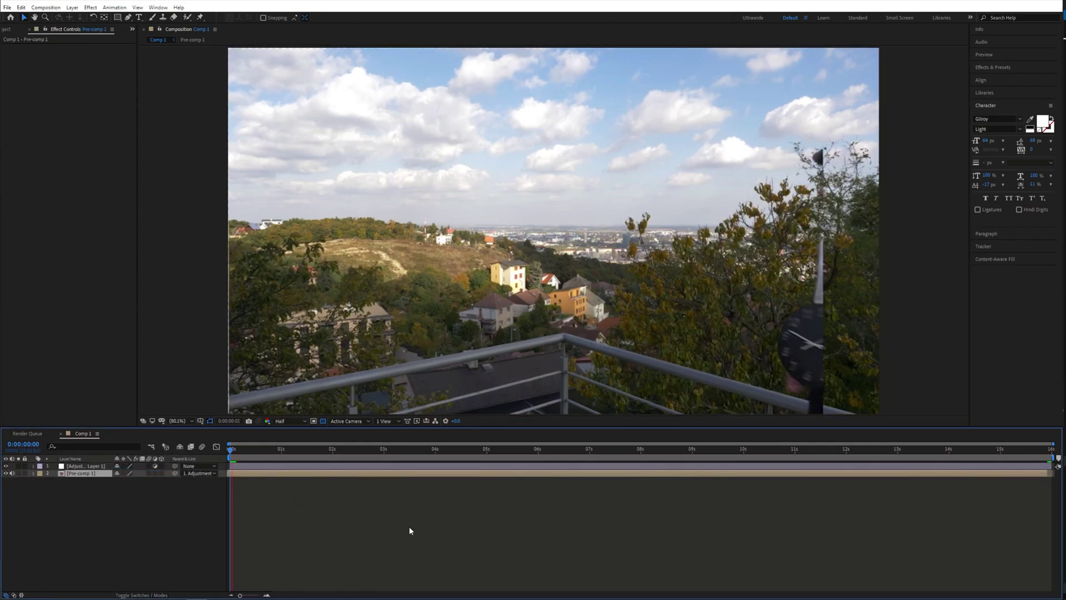
pyautogui.press('space')
pyautogui.press('s')
pyautogui.press('space')
pyautogui.press('space')
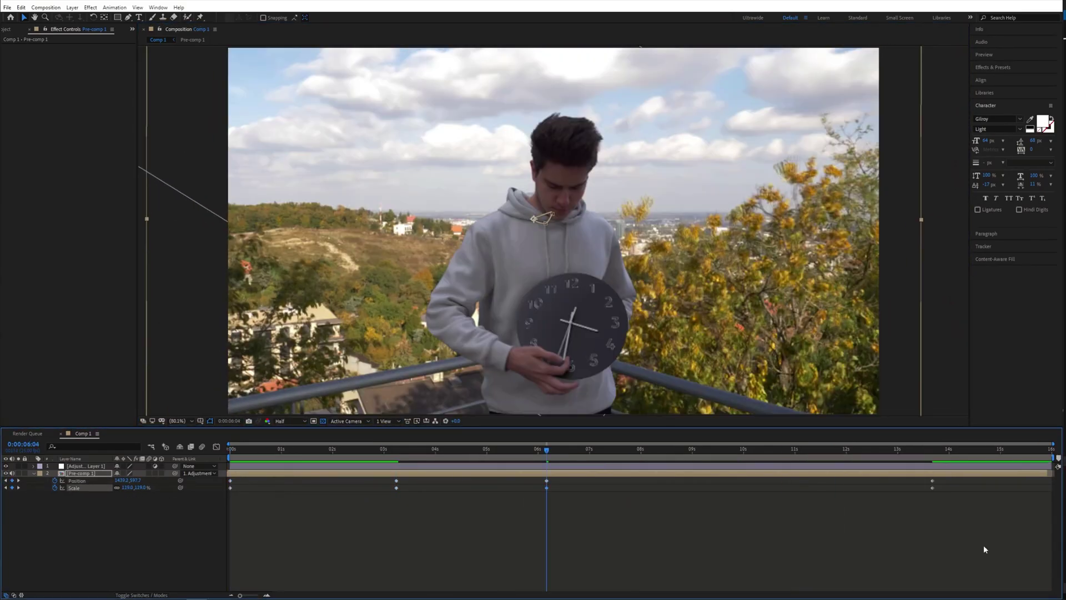
pyautogui.hotkey('shift', 'p')
pyautogui.hotkey('shift', 'F3')
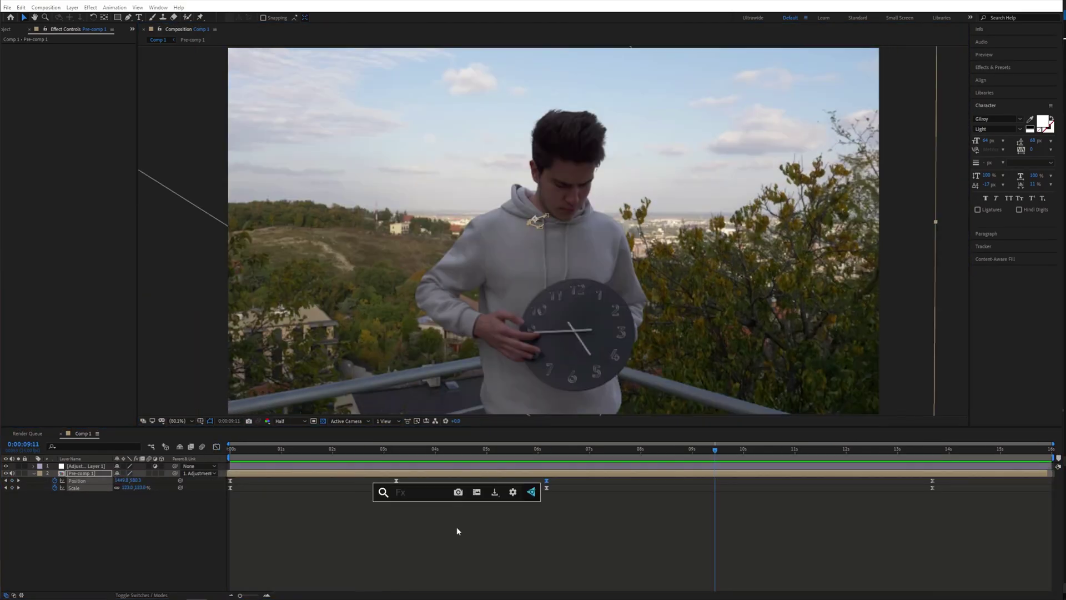
# Start applying Lumetri Color to Pre-comp 1 through the effect search for the warm grade.
pyautogui.press('Return')
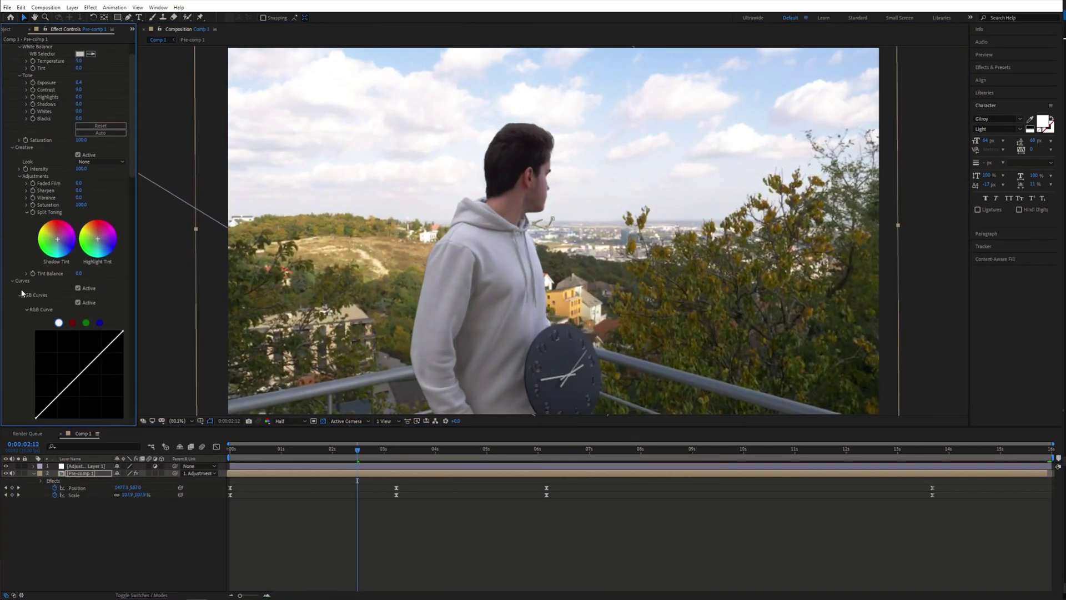
pyautogui.scroll(-5, 67, 222)
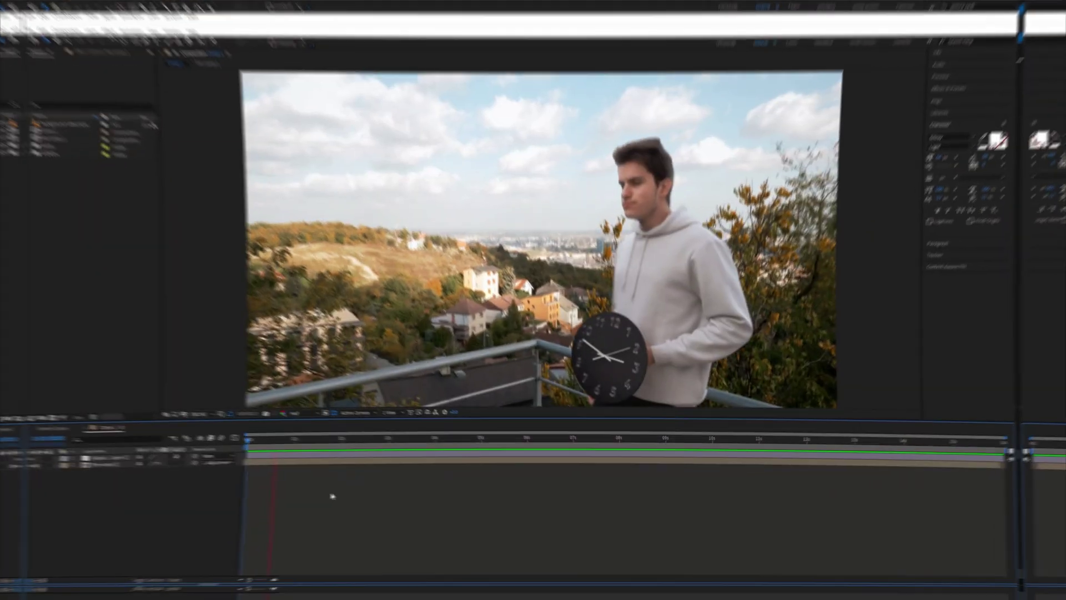